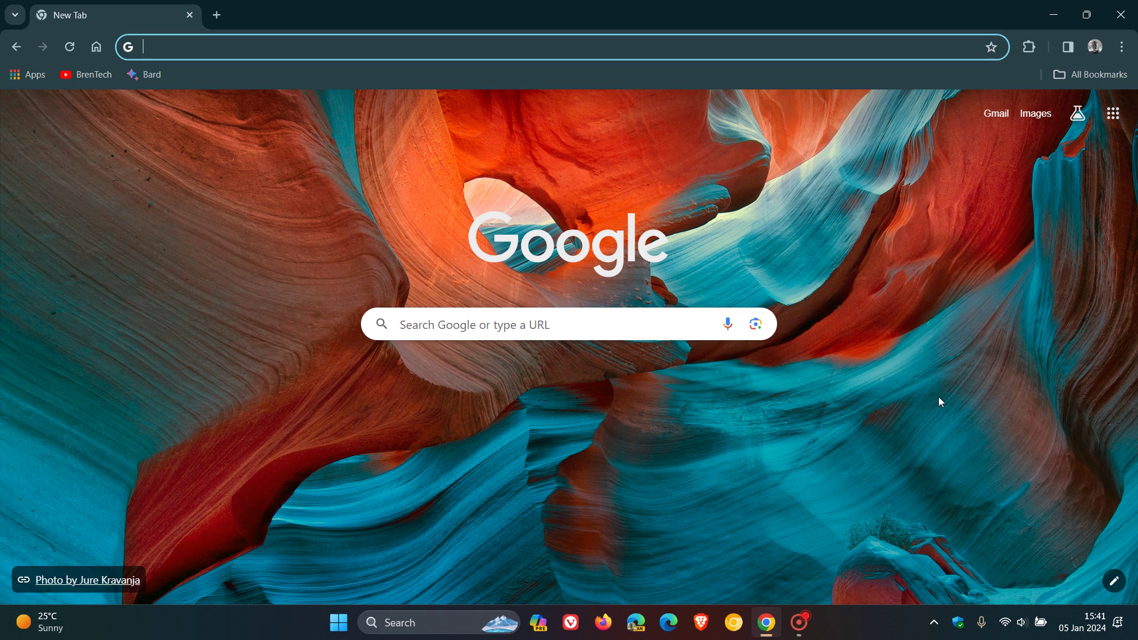
# Open the browser's Privacy and security settings and review the entries, including Third-party cookies.
pyautogui.click(1121, 46)
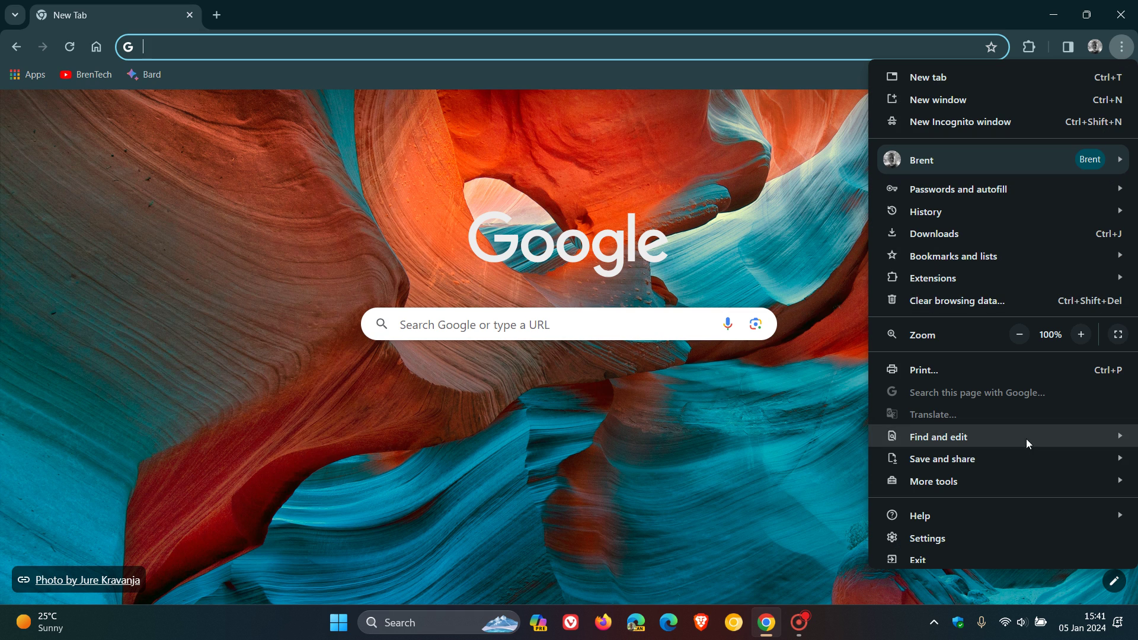
pyautogui.click(990, 537)
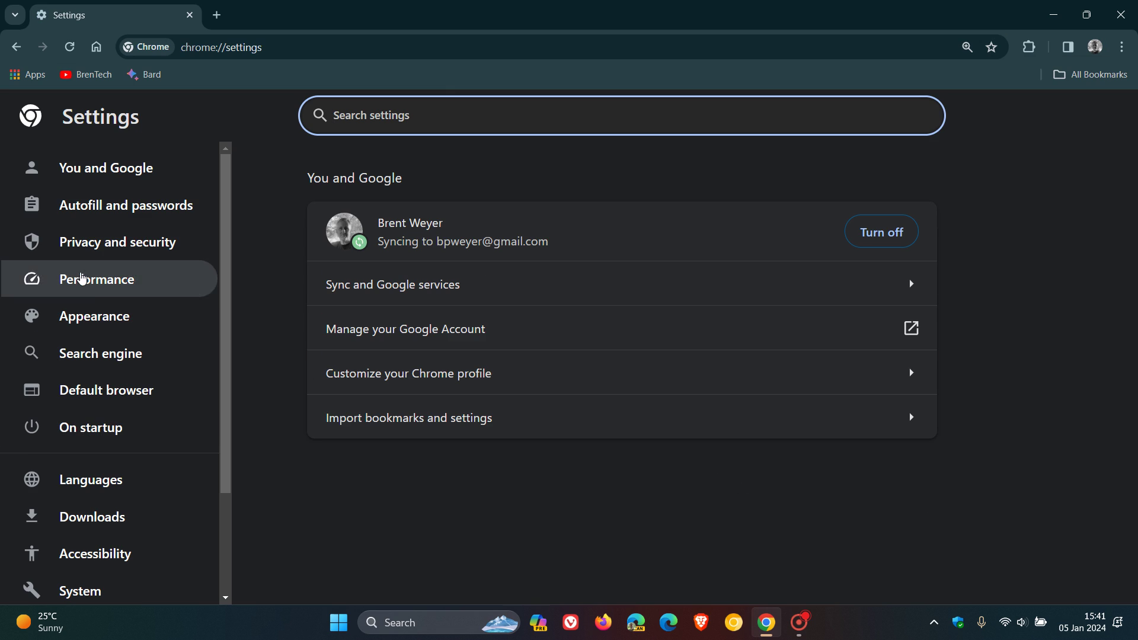
pyautogui.click(90, 244)
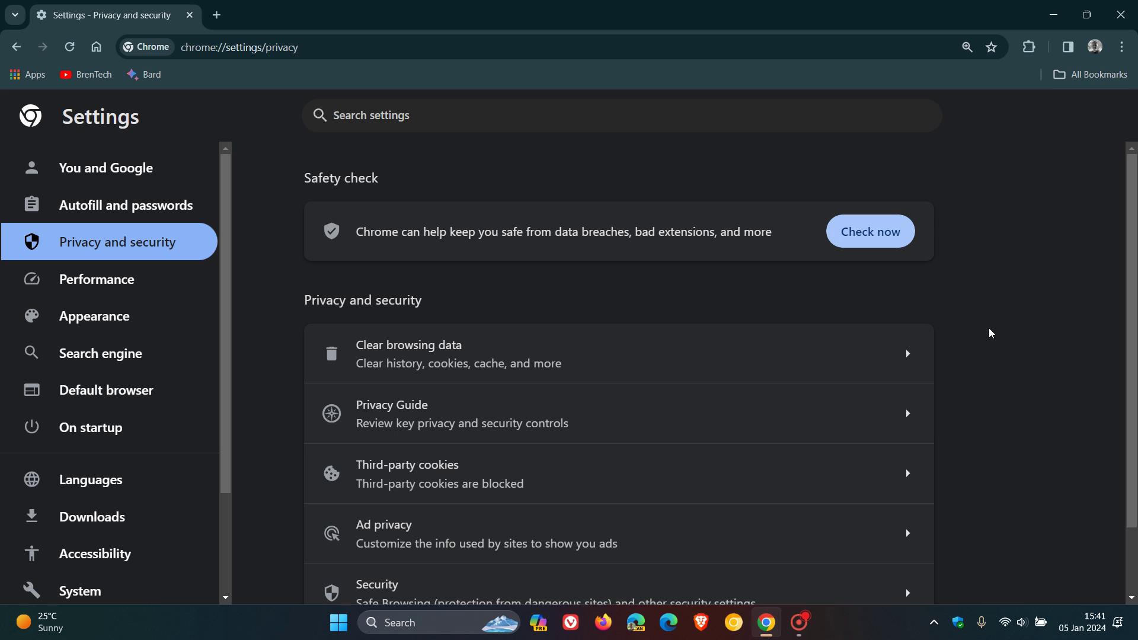
pyautogui.scroll(-1, 991, 333)
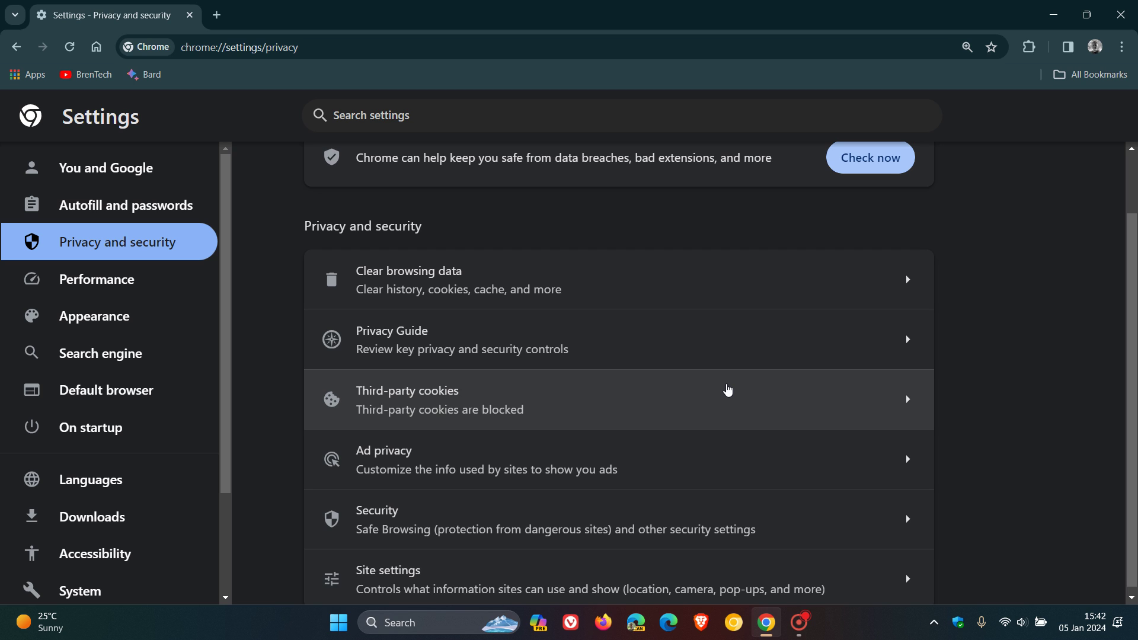
# Open chrome://flags in a new tab and search the experiments for "tracking".
pyautogui.click(217, 16)
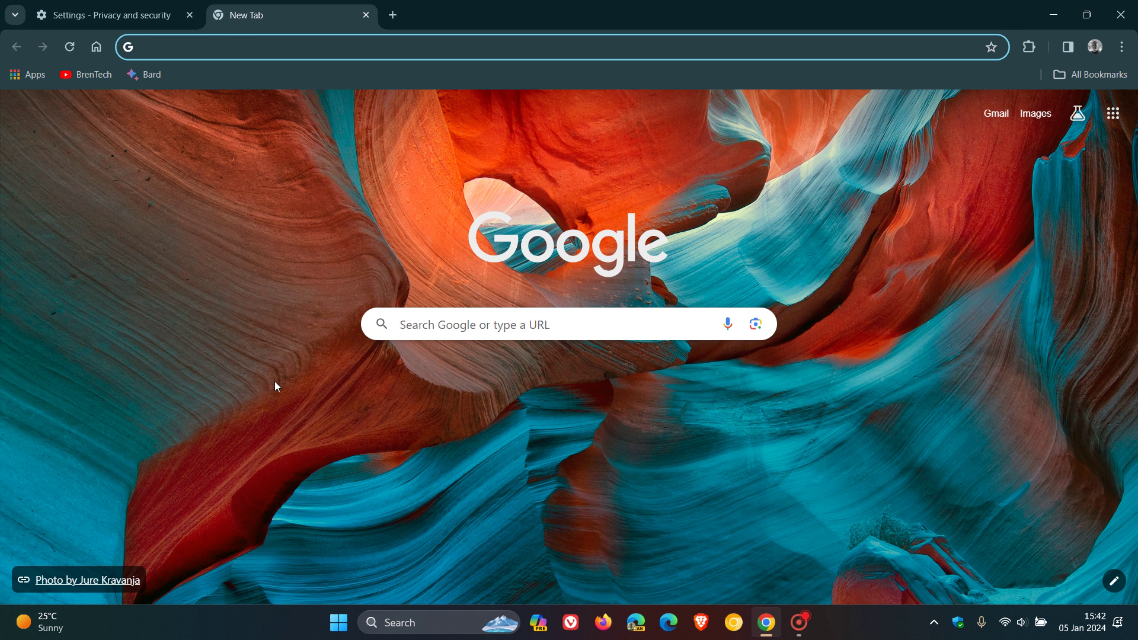
pyautogui.write('cf')
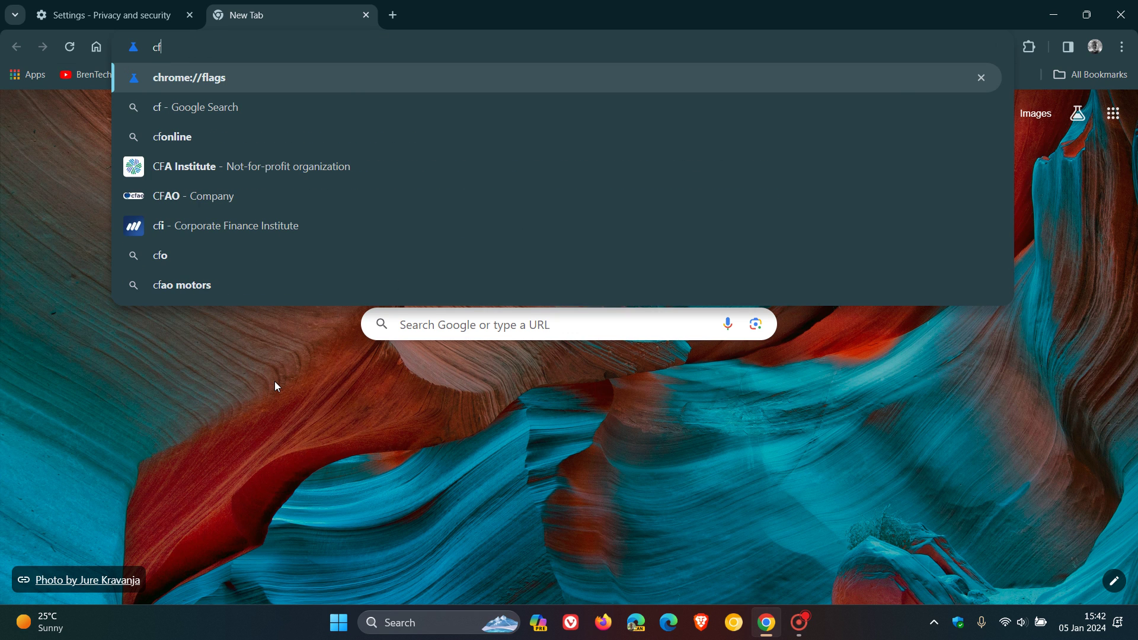
pyautogui.press('Return')
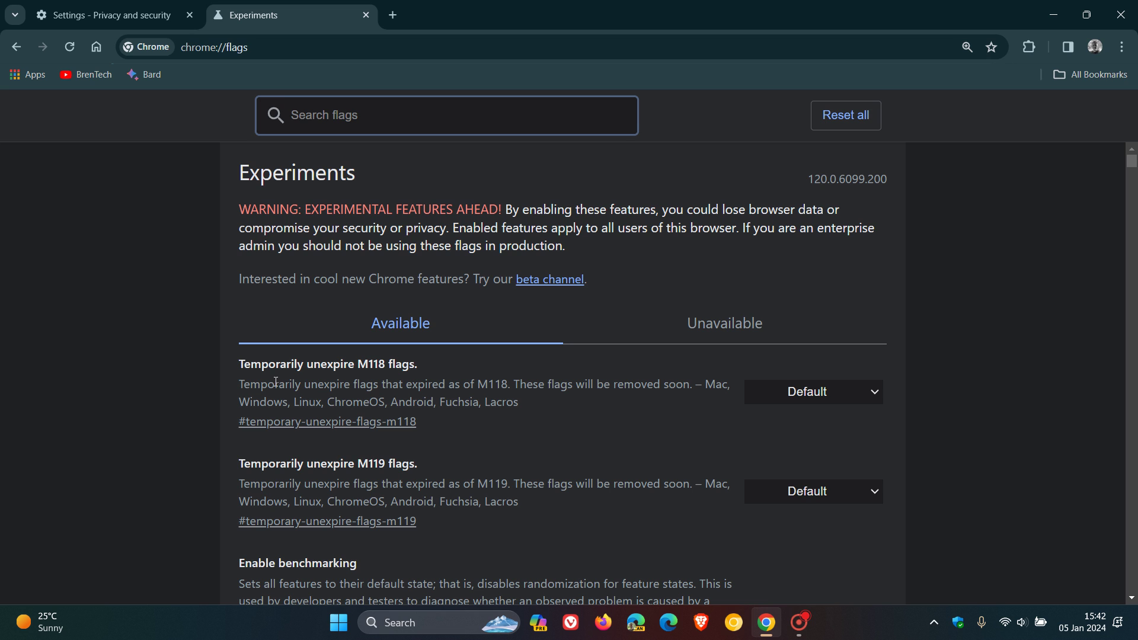
pyautogui.write('trac')
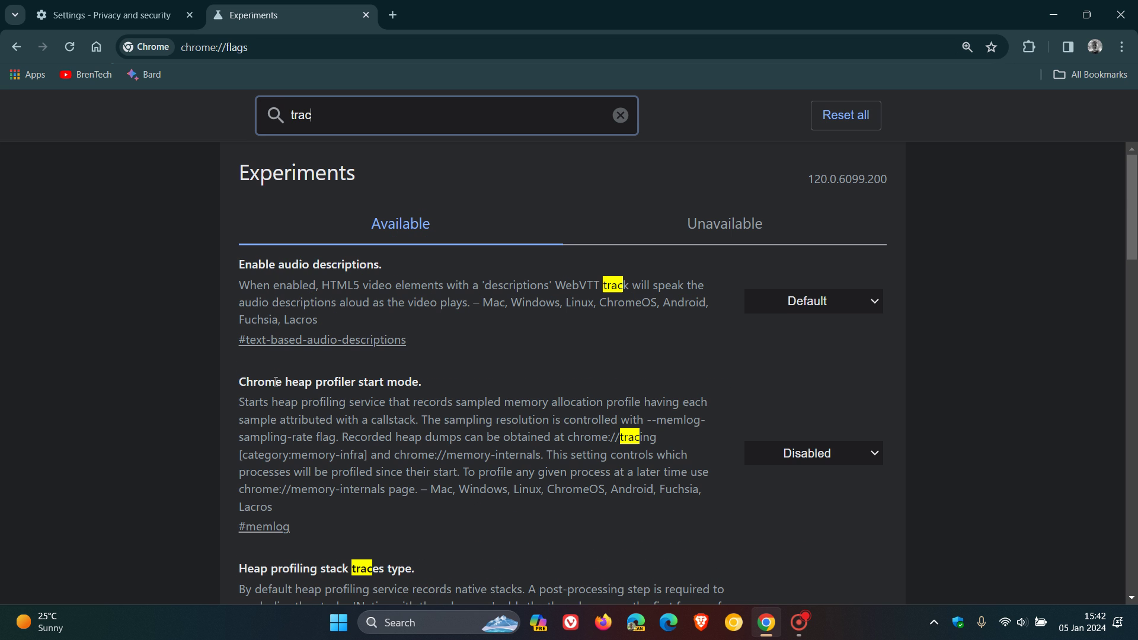
pyautogui.write('king')
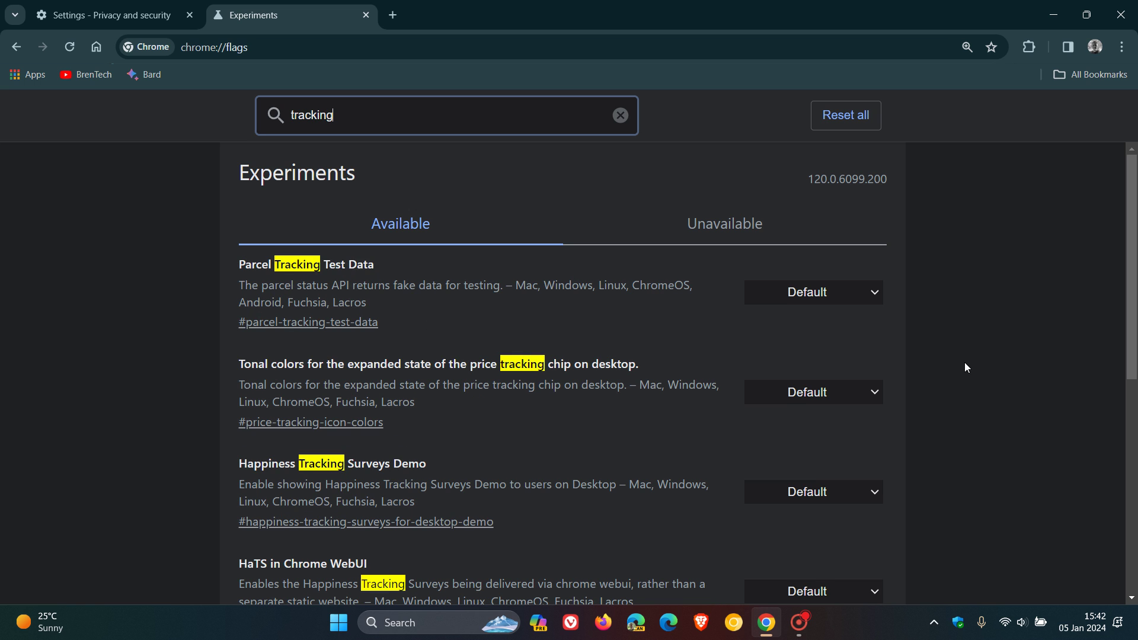
# Set the Tracking Protection for 3PCD flag to Enabled and relaunch the browser.
pyautogui.scroll(-3, 994, 330)
pyautogui.scroll(-1, 997, 336)
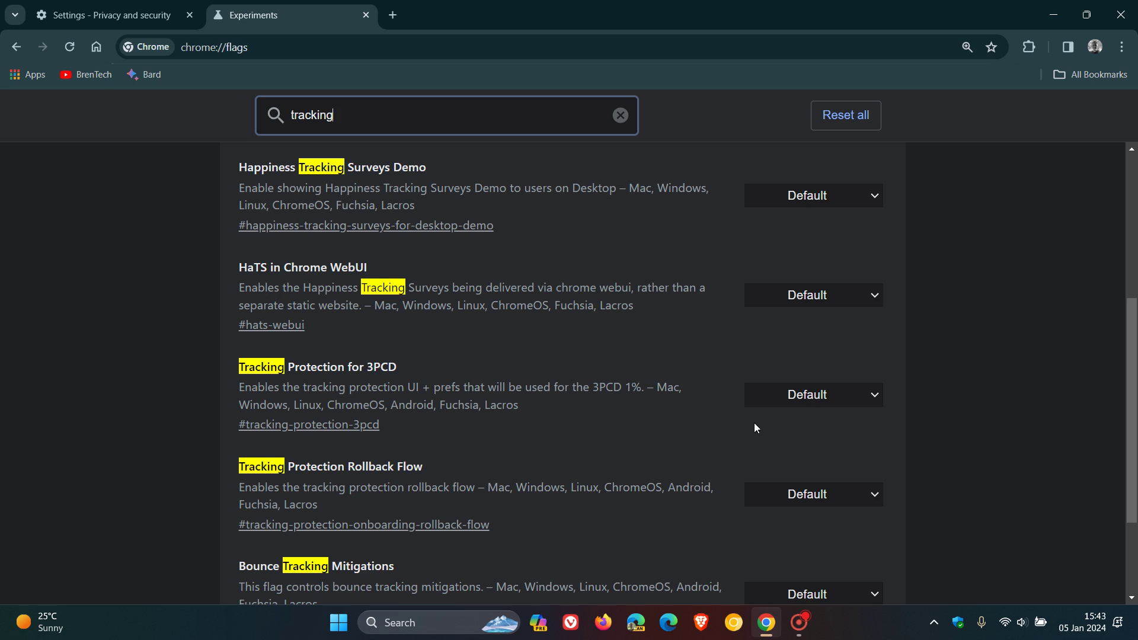
pyautogui.click(839, 396)
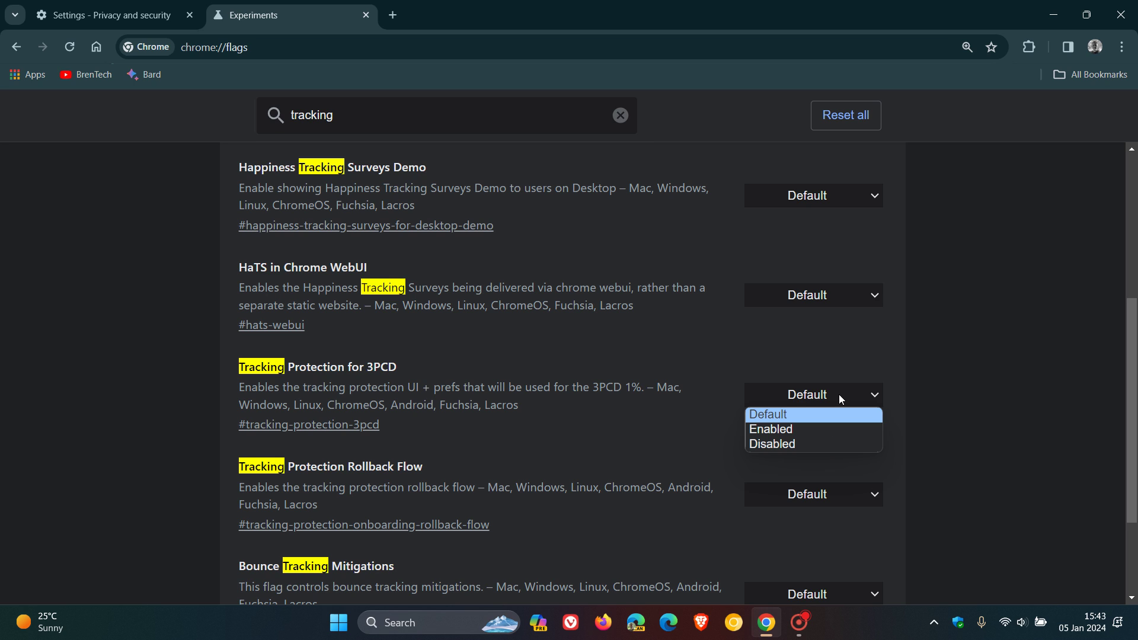
pyautogui.click(812, 429)
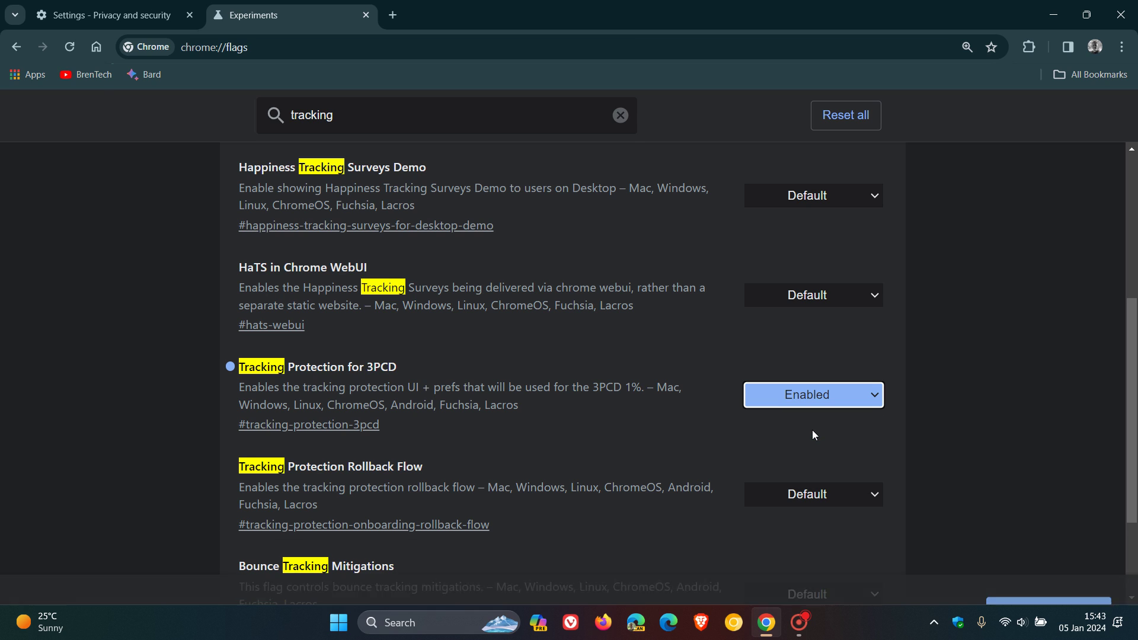
pyautogui.click(1048, 566)
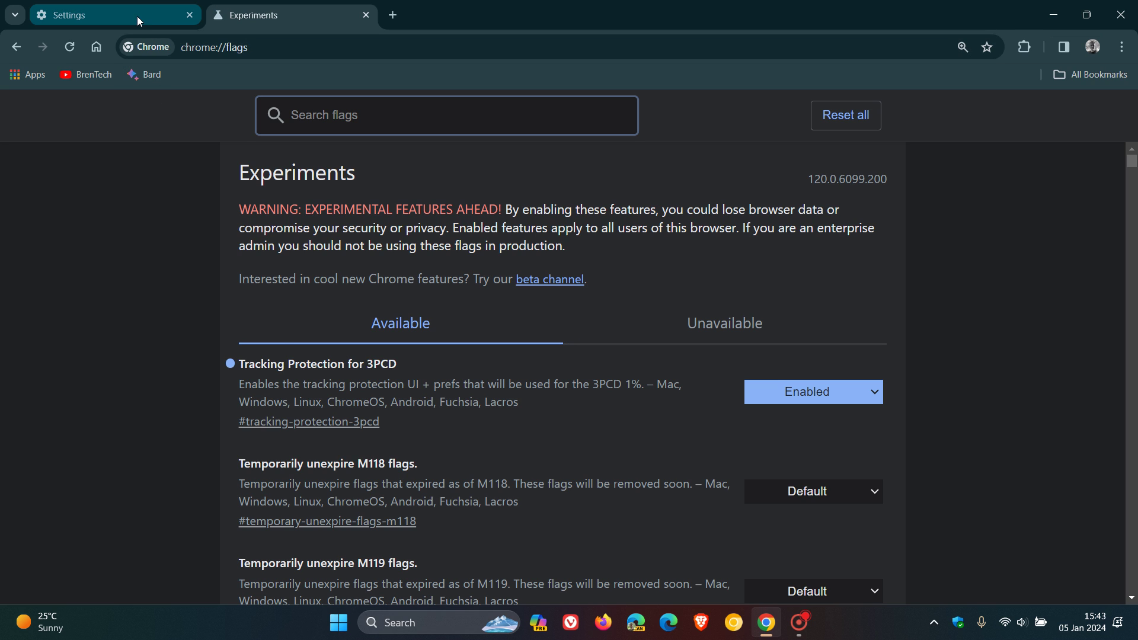
# Open Tracking Protection in the Privacy and security settings and examine its description and advanced options.
pyautogui.click(138, 18)
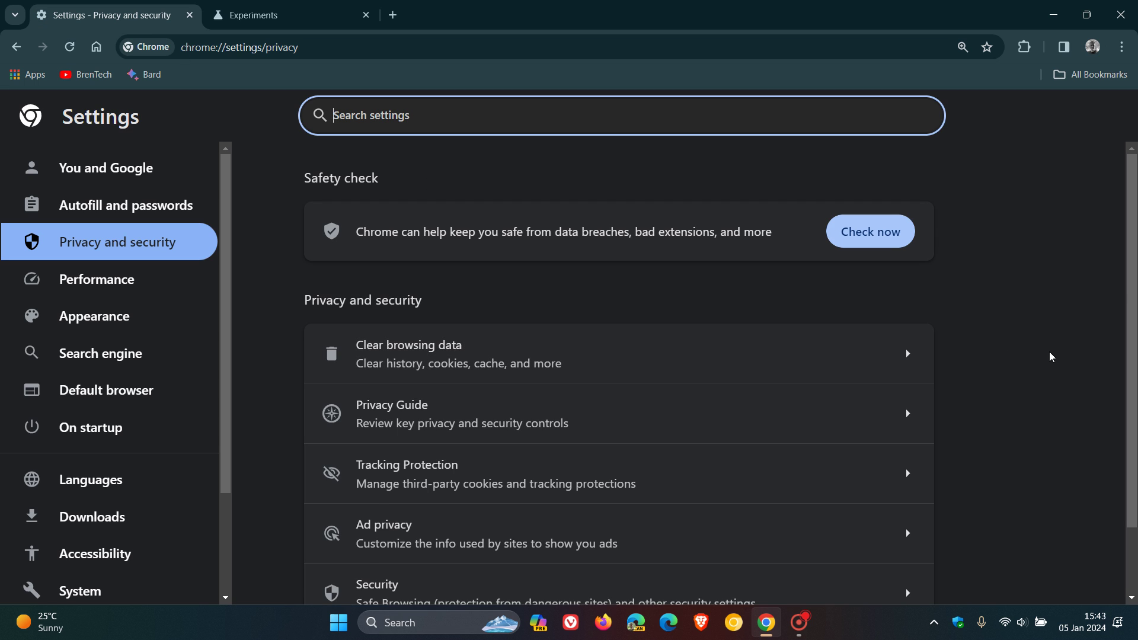
pyautogui.scroll(-1, 1049, 353)
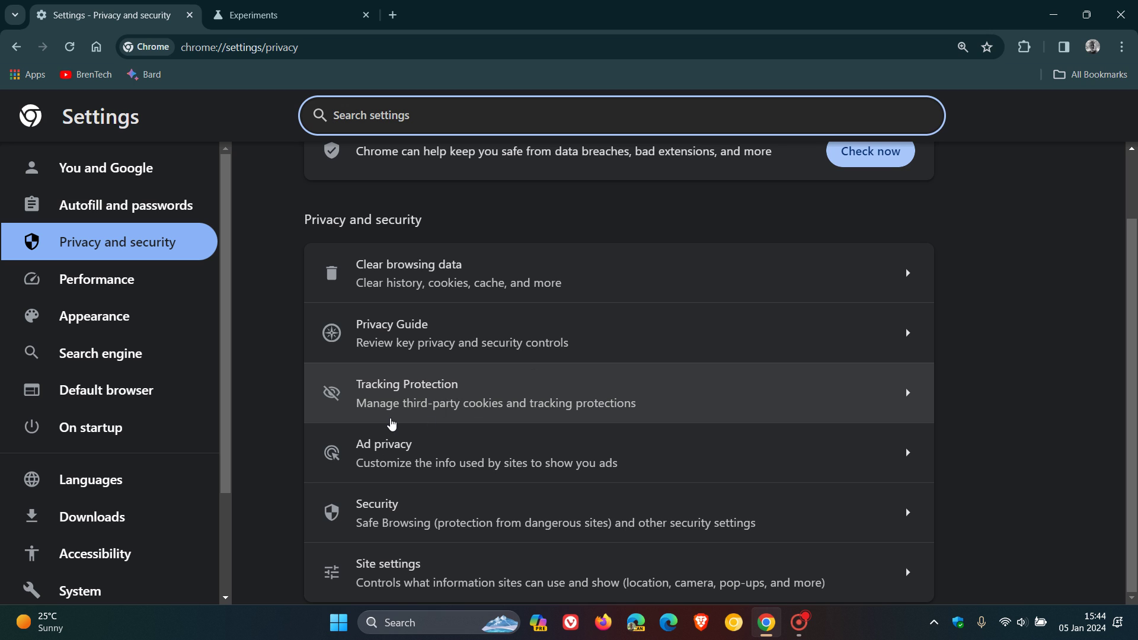
pyautogui.click(703, 398)
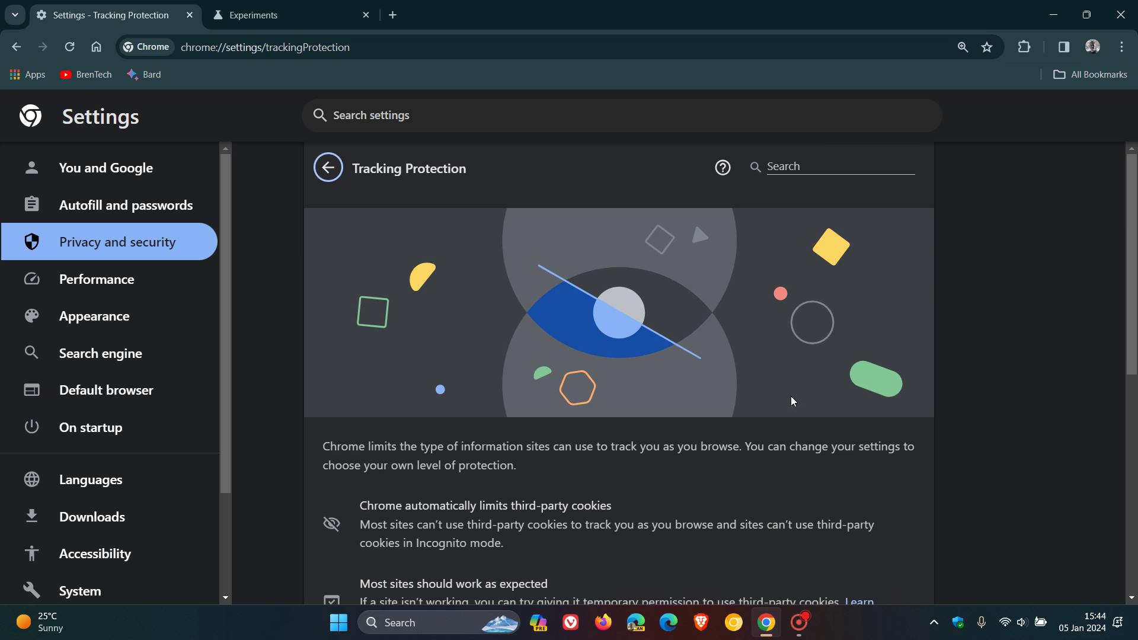
pyautogui.scroll(-3, 1069, 361)
pyautogui.scroll(-4, 1066, 360)
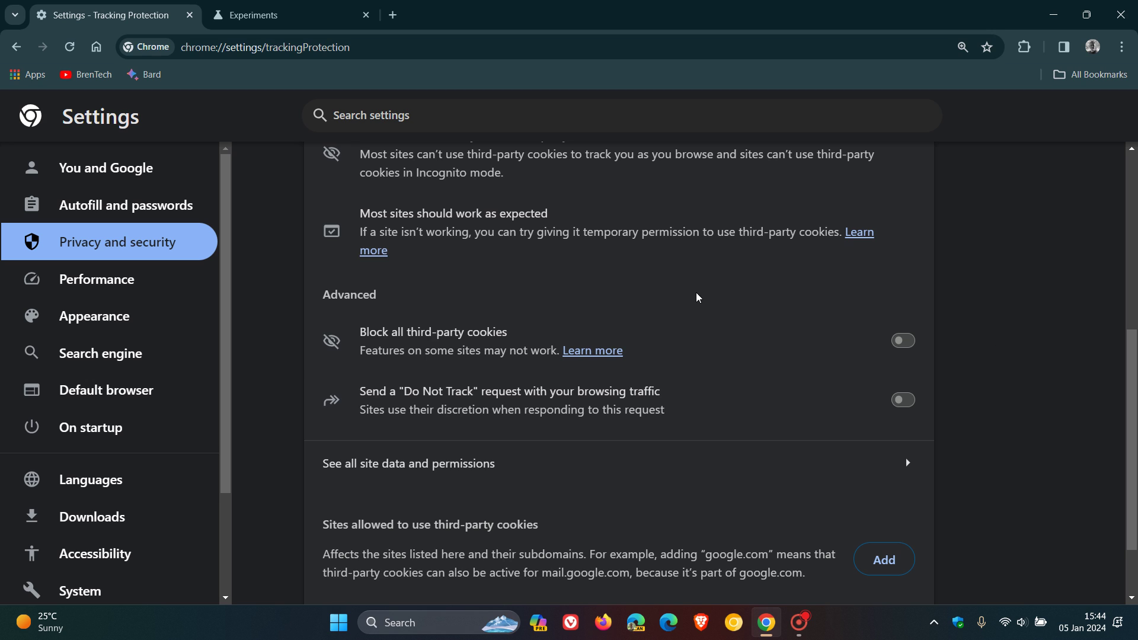
# Turn on Block all third-party cookies in the advanced Tracking Protection options and review the sites allowed to use them.
pyautogui.click(911, 352)
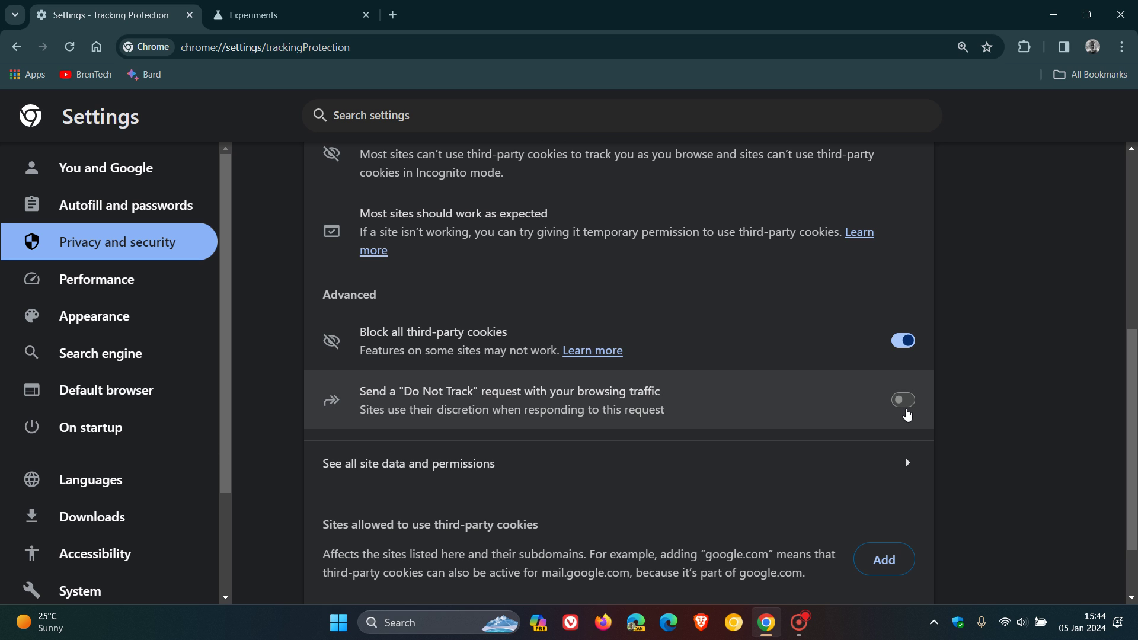
pyautogui.click(906, 406)
pyautogui.click(676, 437)
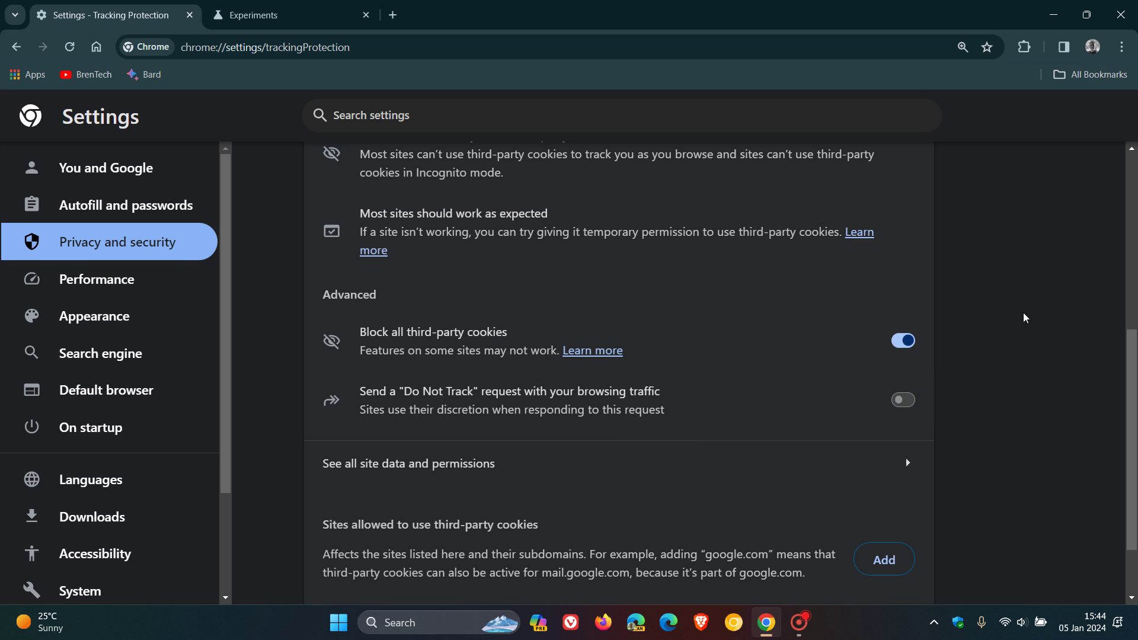
pyautogui.scroll(-1, 1026, 318)
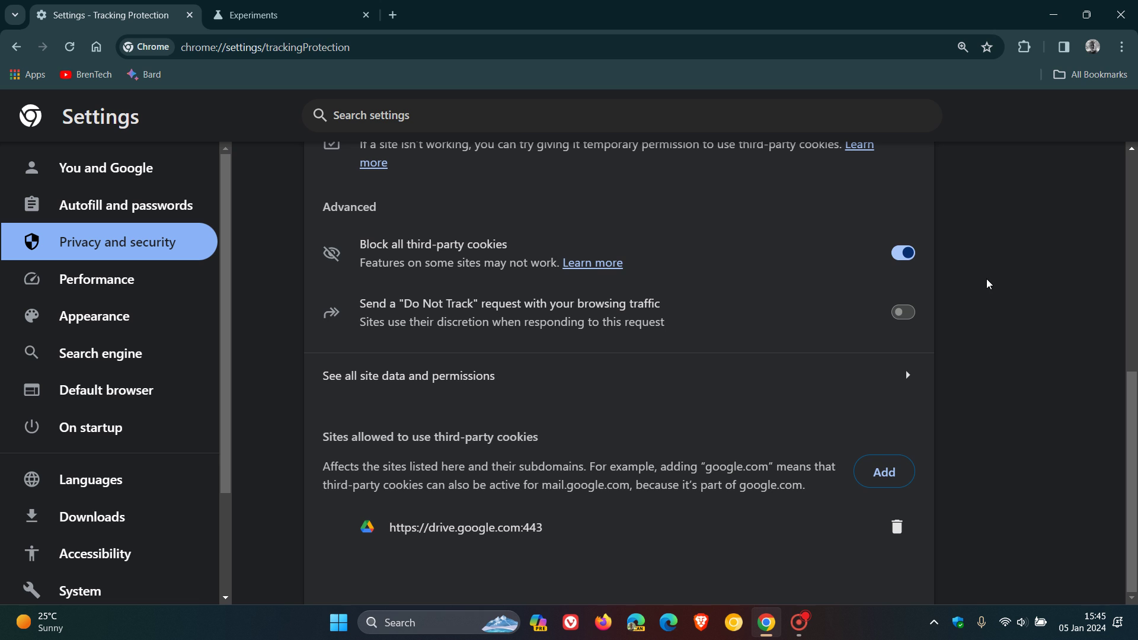
# Return to the Experiments page and view the available states for the Tracking Protection for 3PCD flag.
pyautogui.click(299, 16)
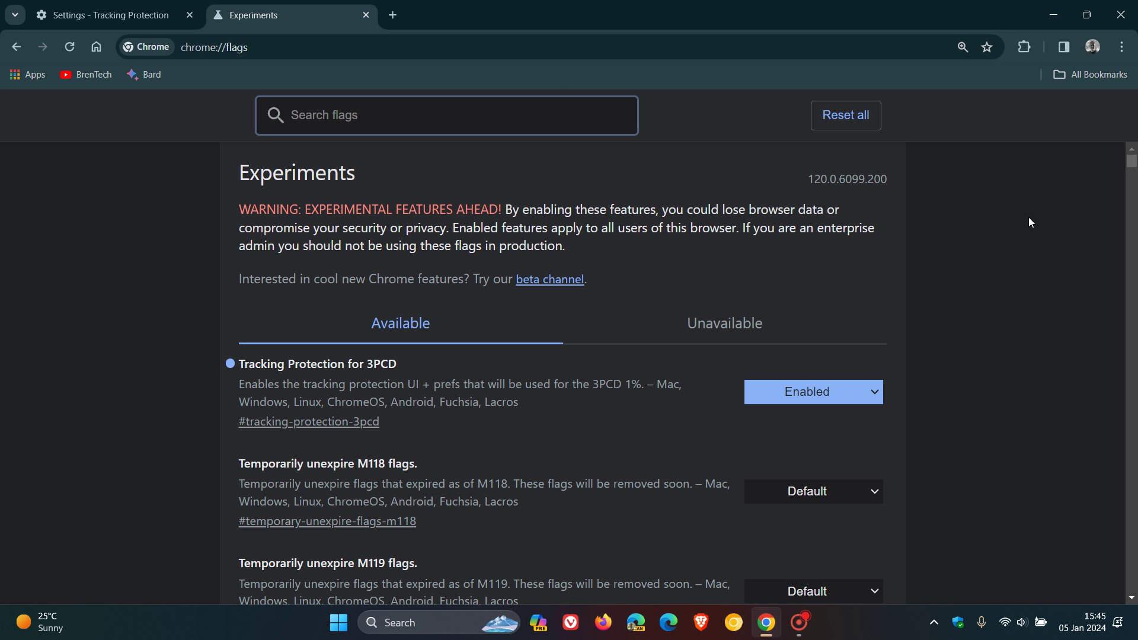
pyautogui.click(815, 390)
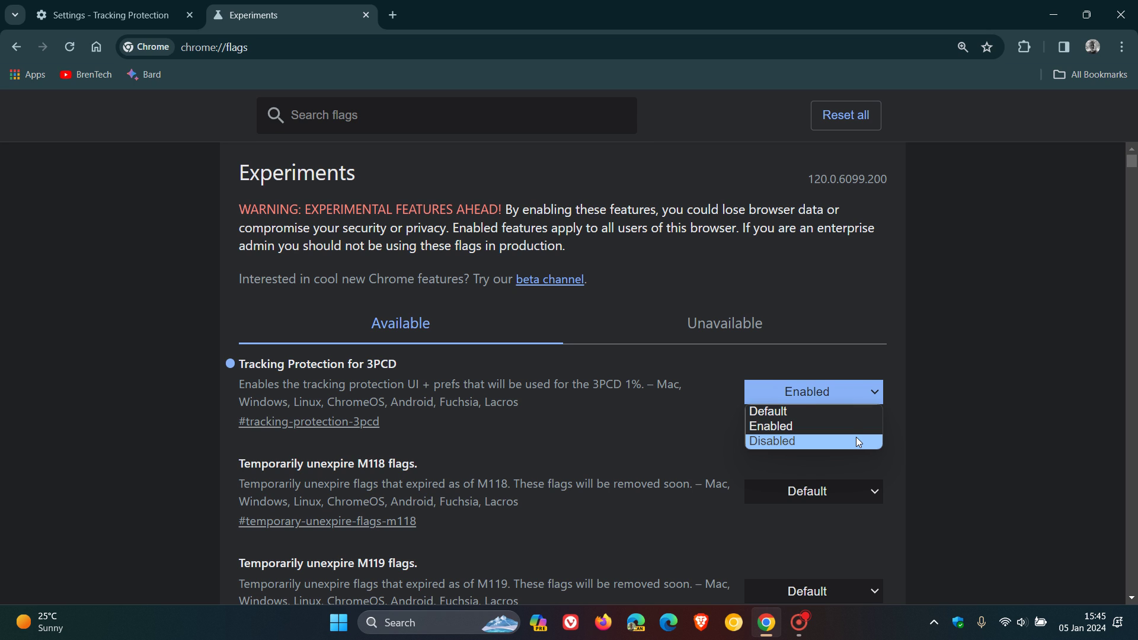
pyautogui.click(1007, 409)
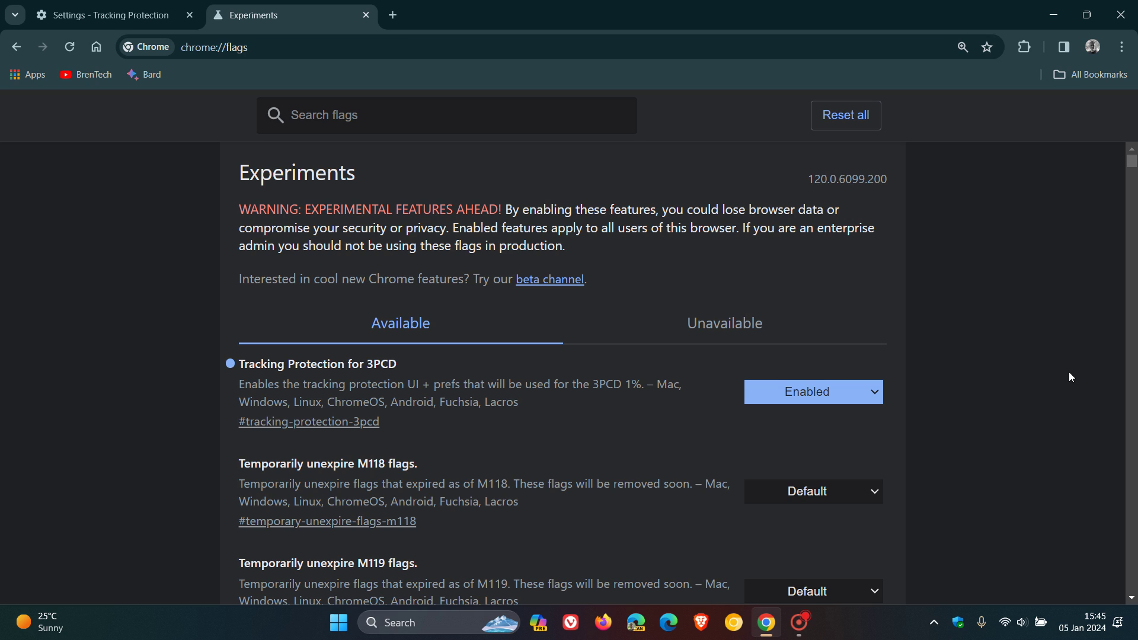
pyautogui.click(816, 393)
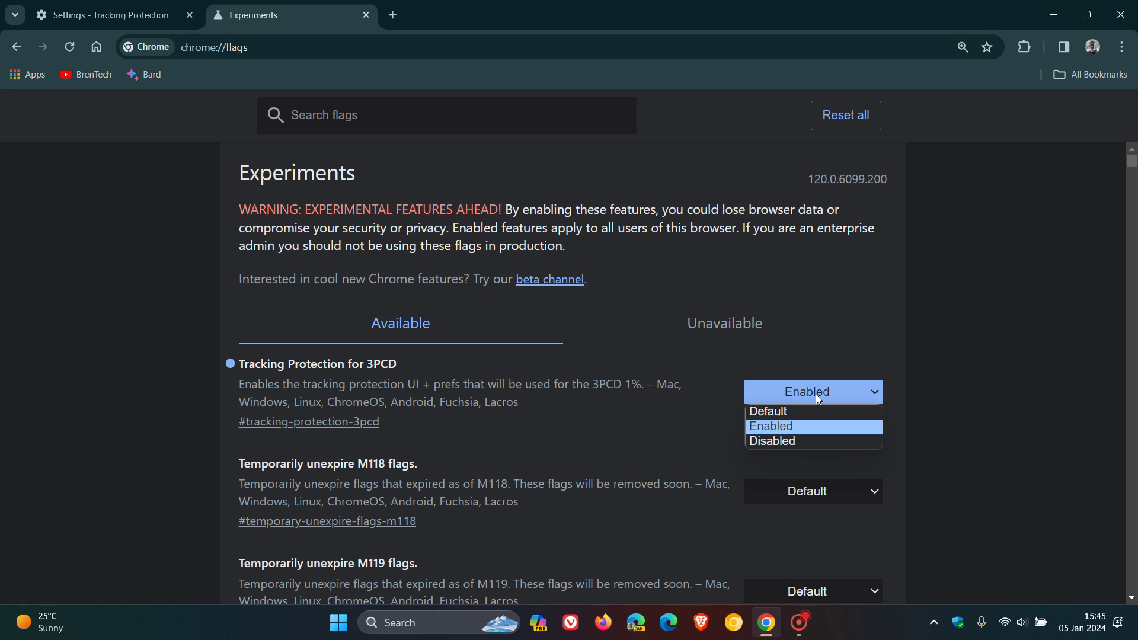
pyautogui.click(1015, 410)
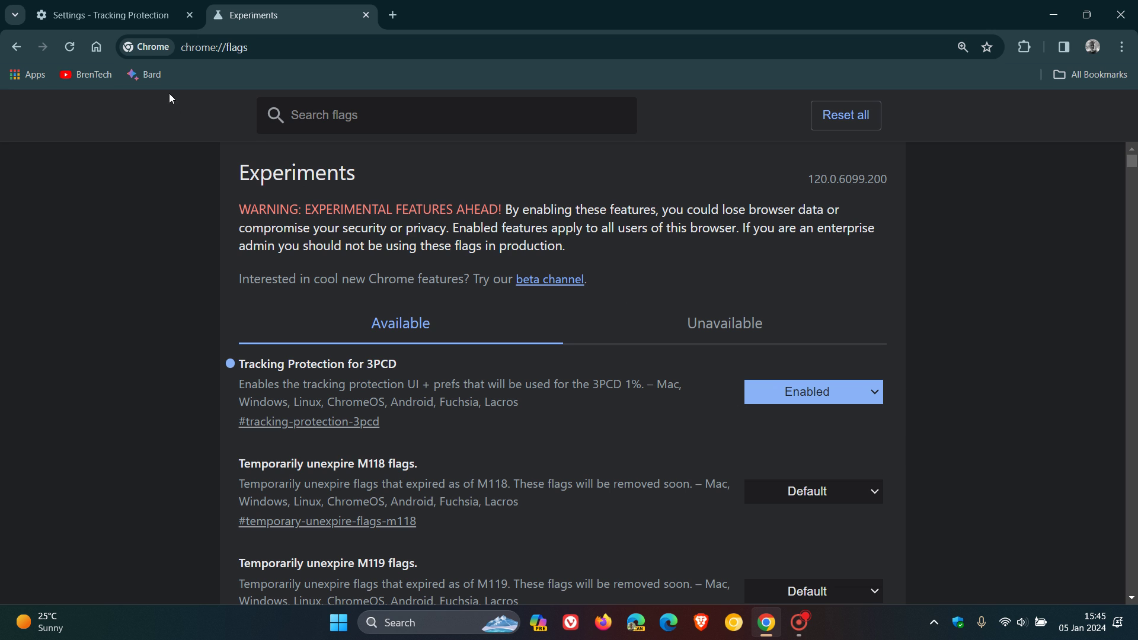
# Leave the Tracking Protection settings by loading the home page in the same tab.
pyautogui.click(148, 18)
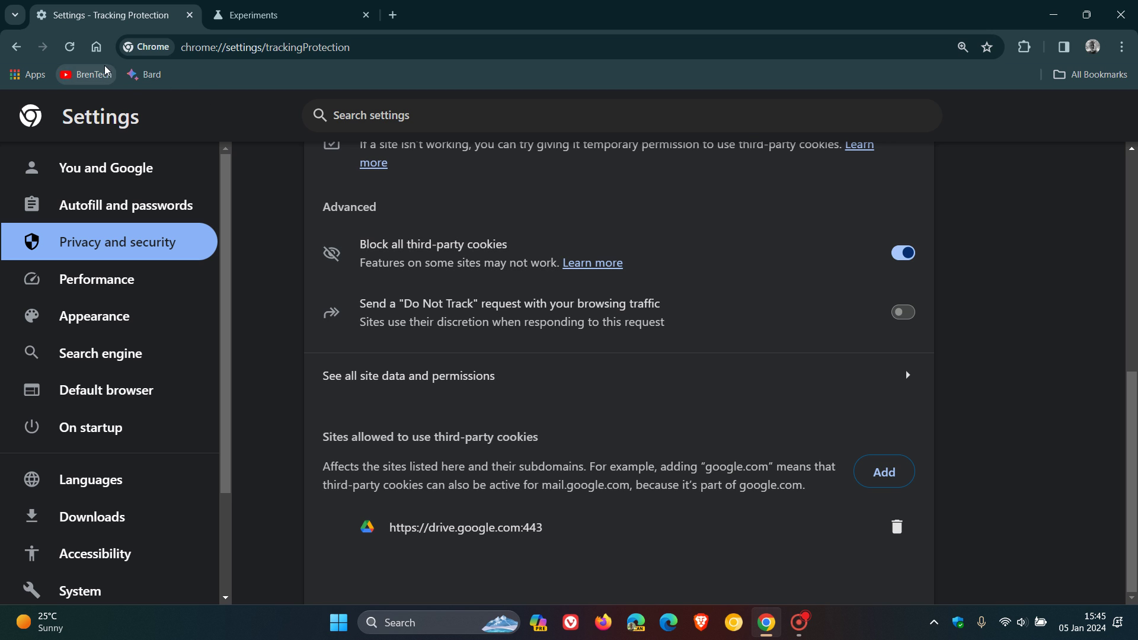
pyautogui.click(96, 47)
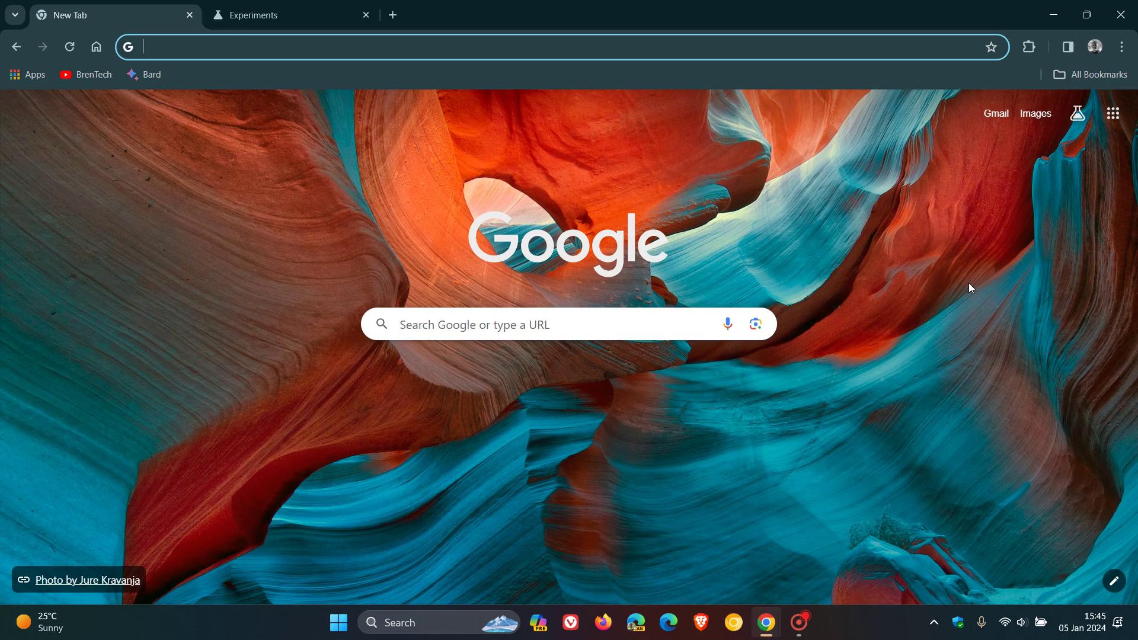